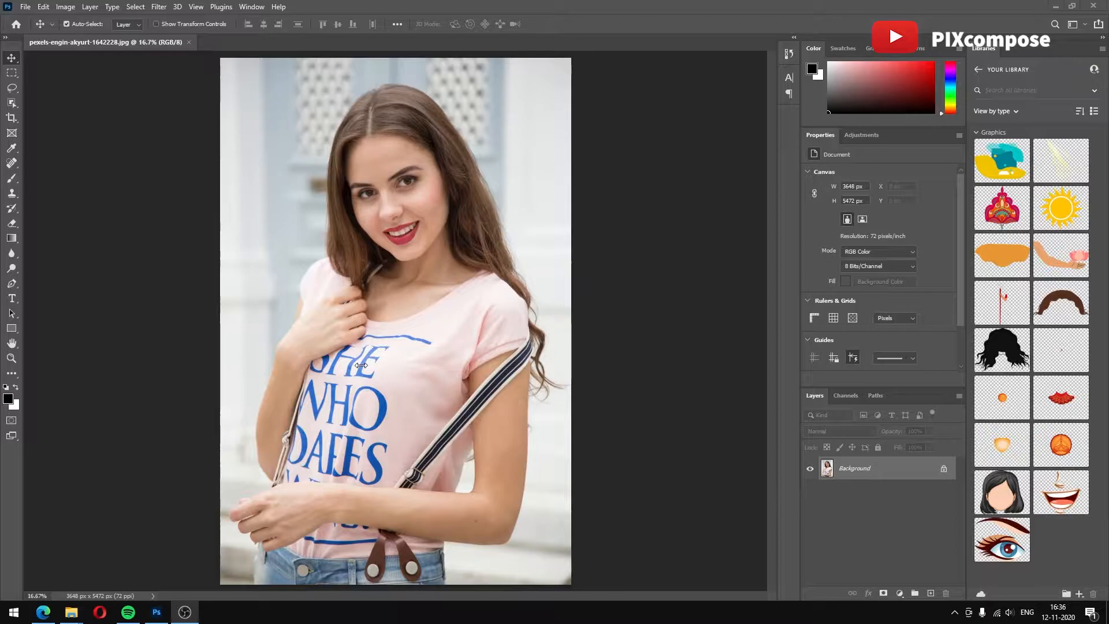
Open Neural Filters for the portrait photo and enable the beta Smart Portrait filter.
left_click(162, 6)
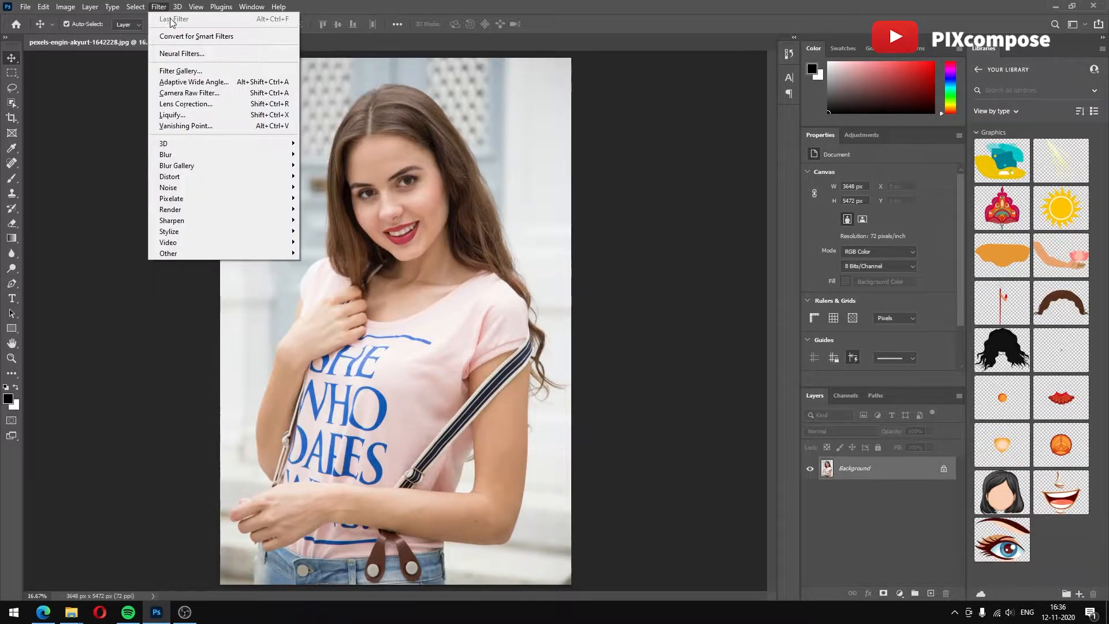
left_click(177, 57)
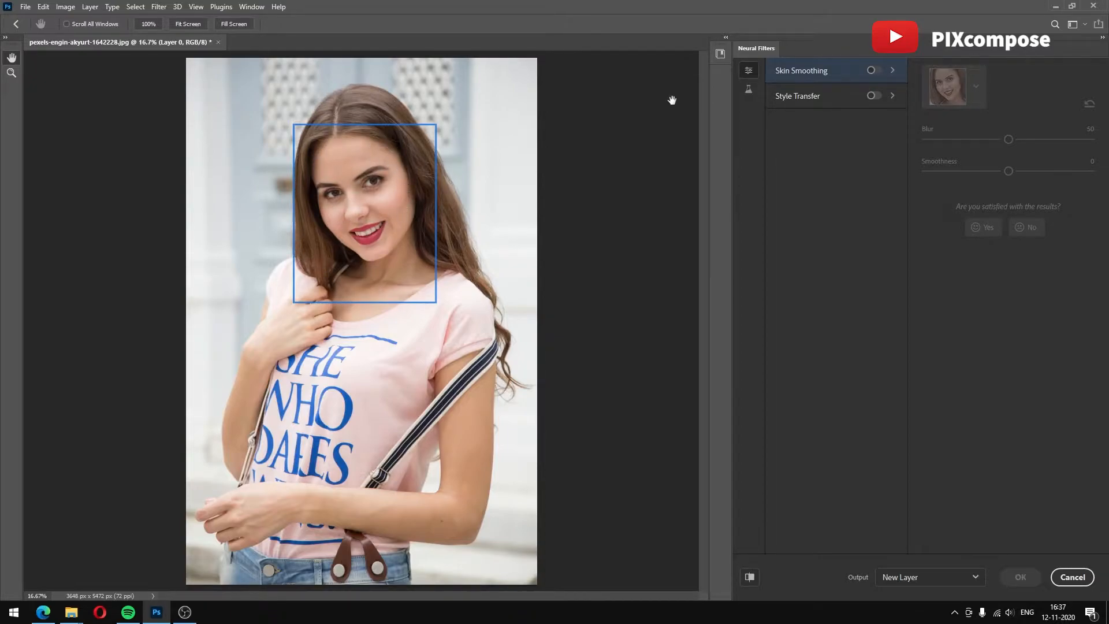
left_click(748, 93)
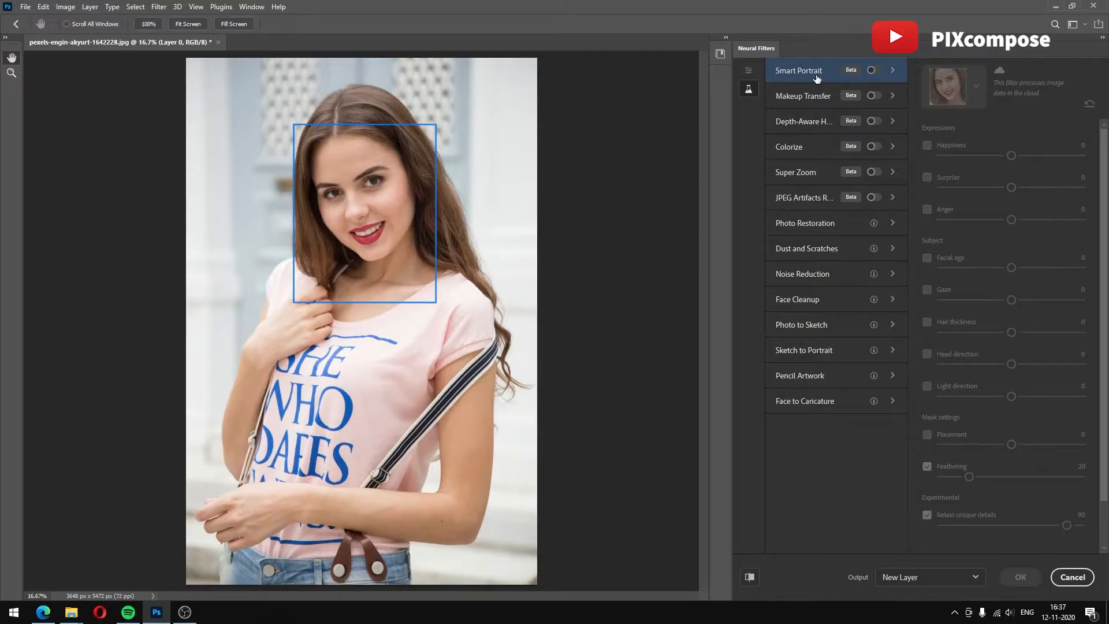
mouse_move(816, 78)
left_click(872, 71)
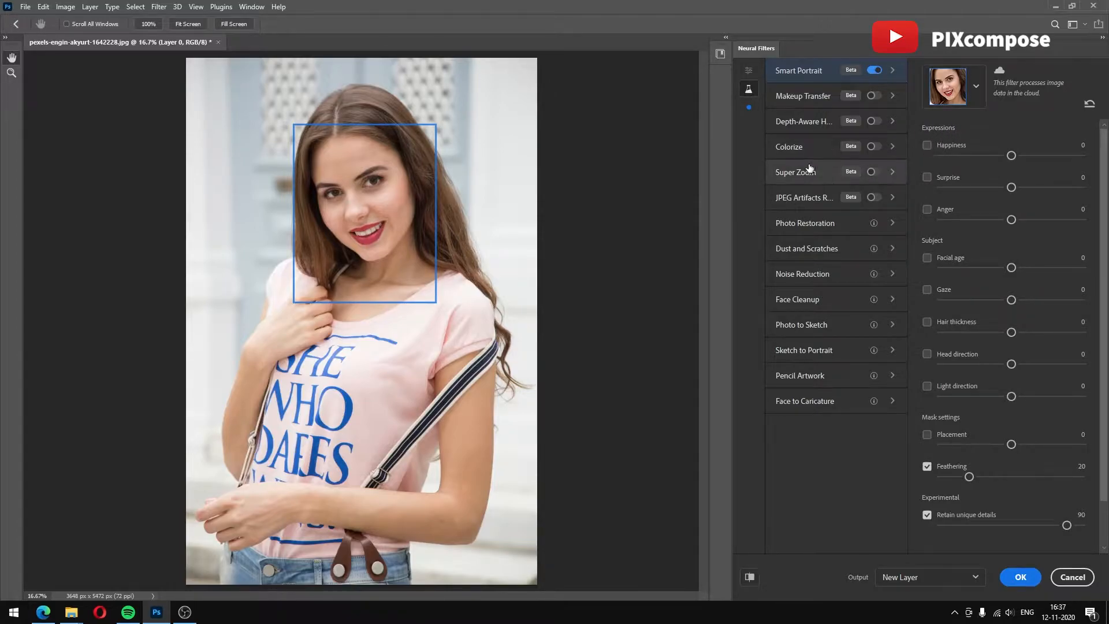
Set the Happiness expression to 13 and switch it off and on again to compare the smile.
left_click_drag(1012, 155, 1031, 156)
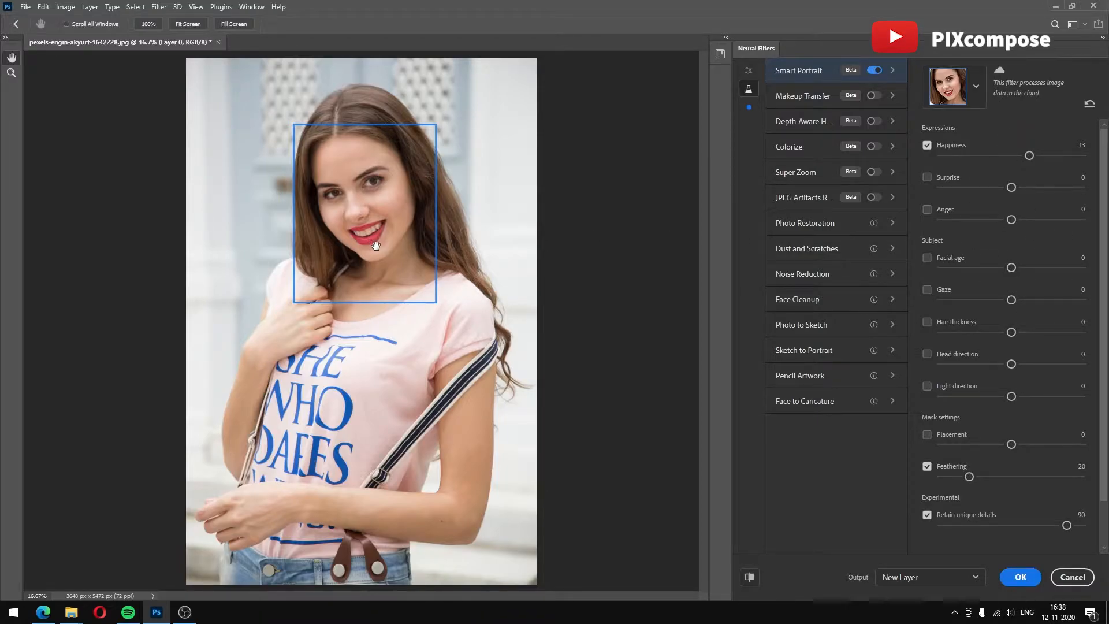
left_click(927, 145)
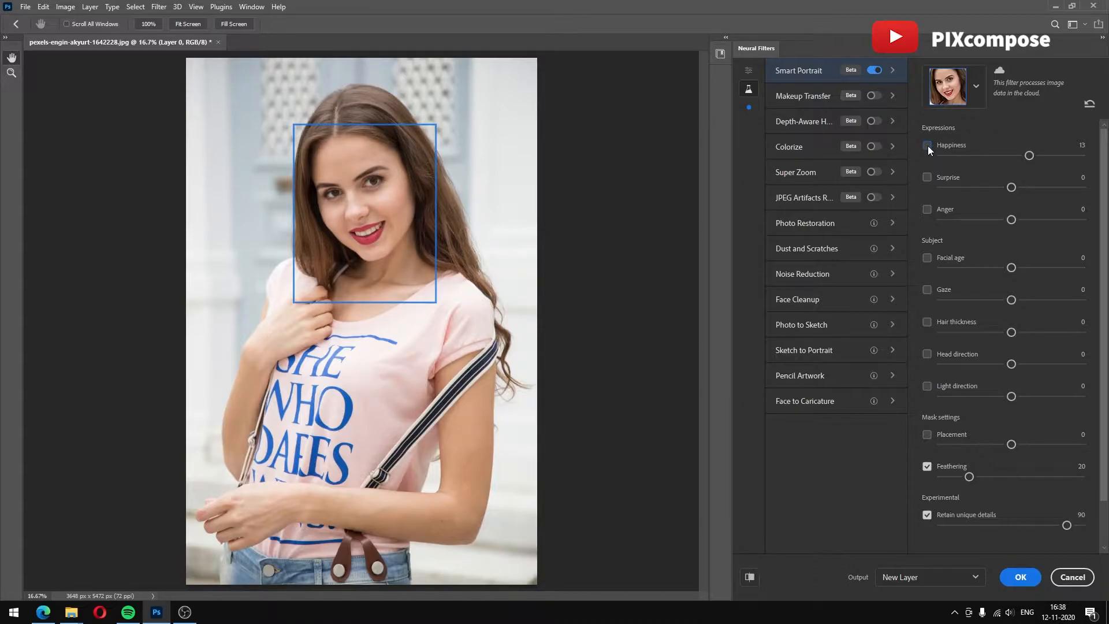
left_click(927, 145)
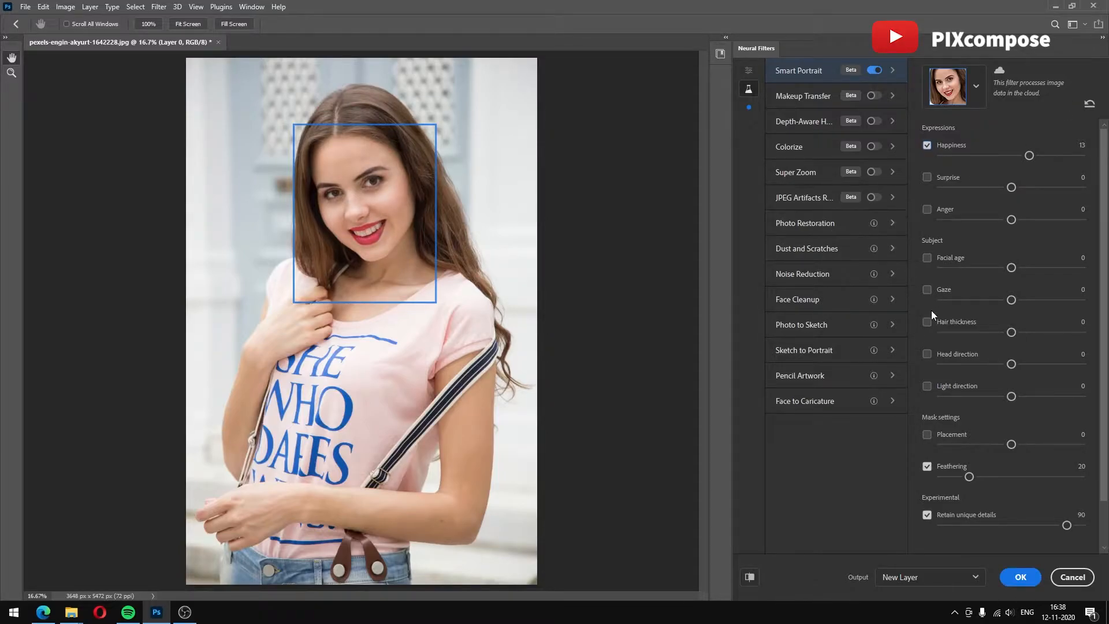
Enable Facial age, try it at 50, and set it to -50, toggling the adjustment to compare the face.
left_click(927, 259)
left_click_drag(1013, 269, 1073, 272)
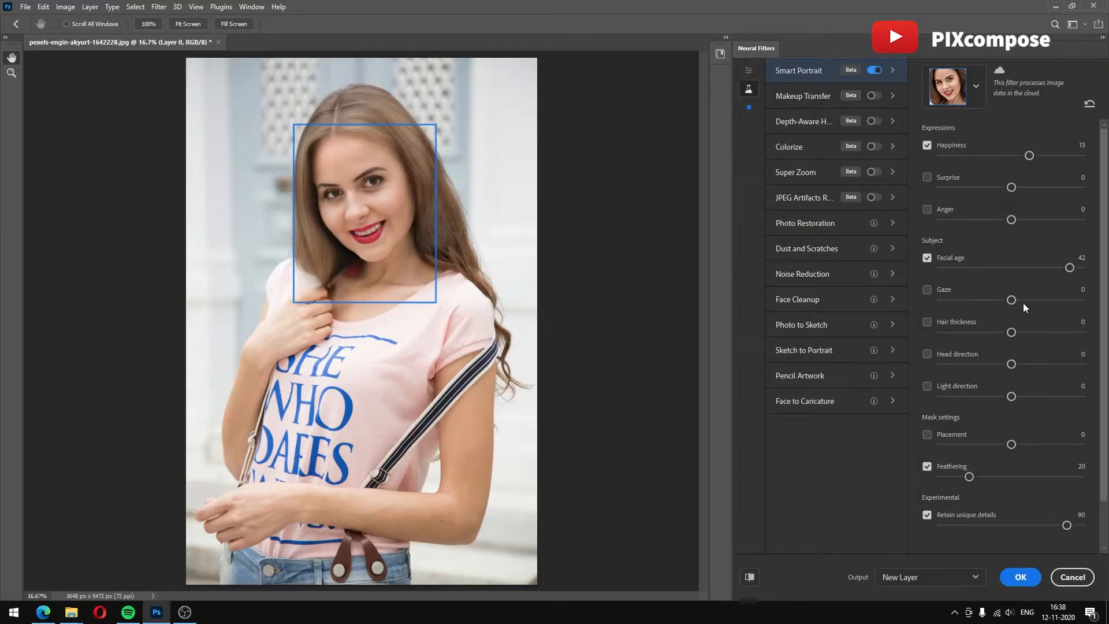
left_click_drag(1074, 271, 1091, 273)
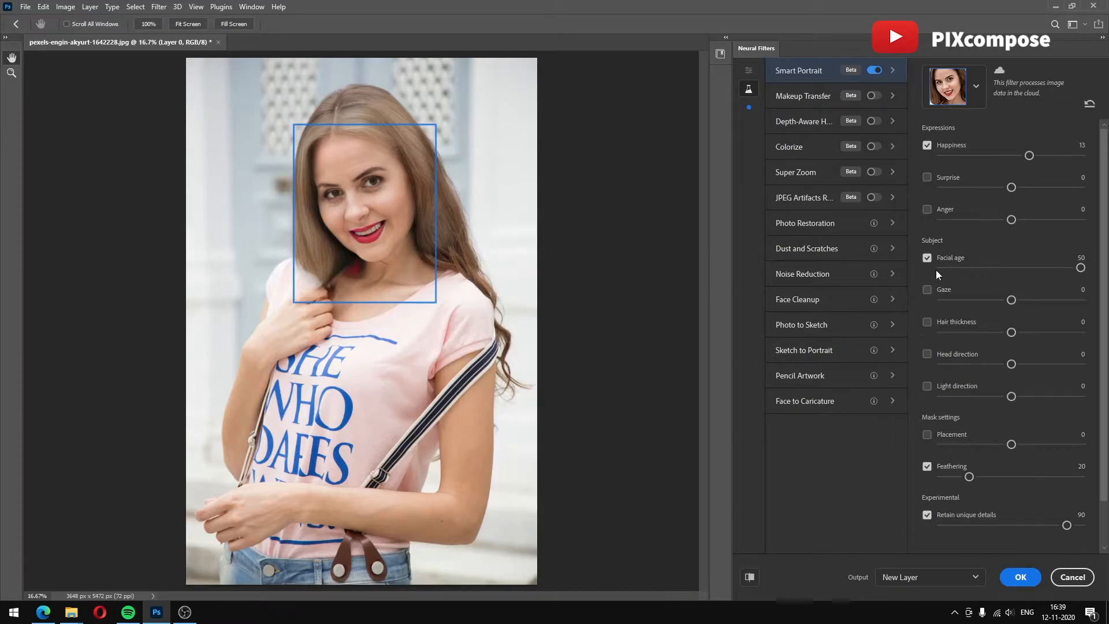
left_click_drag(1080, 267, 934, 276)
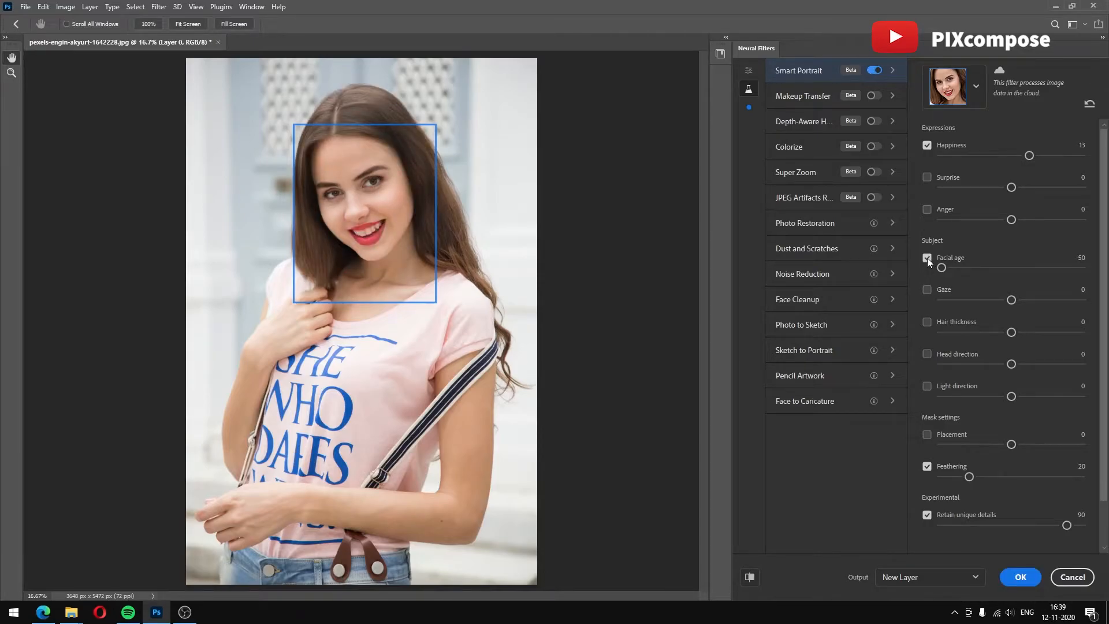
left_click(927, 258)
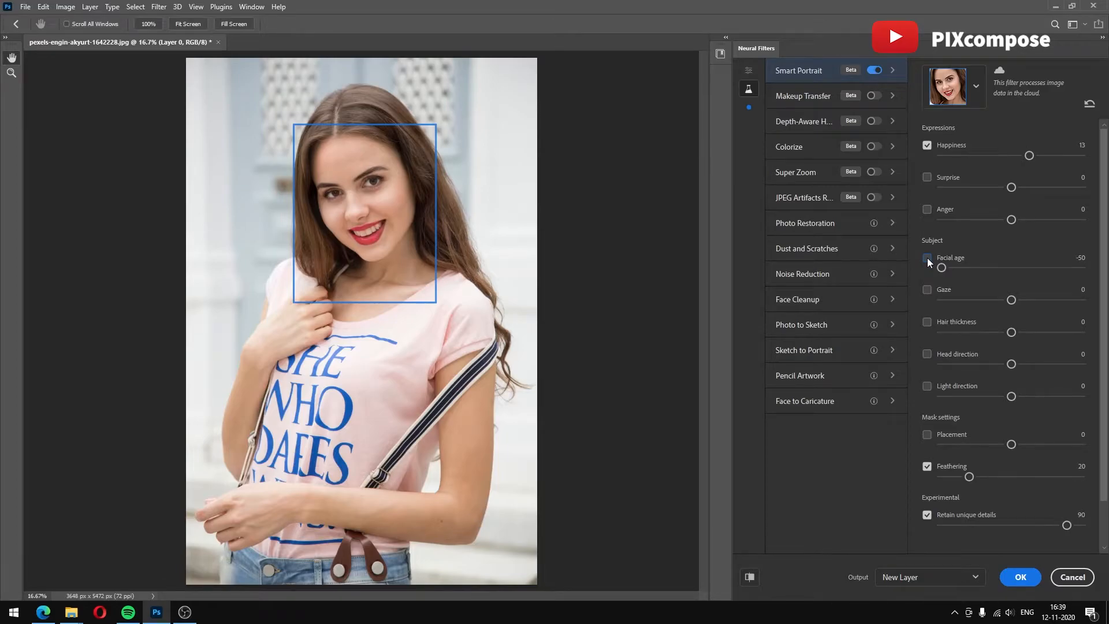
left_click(927, 258)
left_click(943, 267)
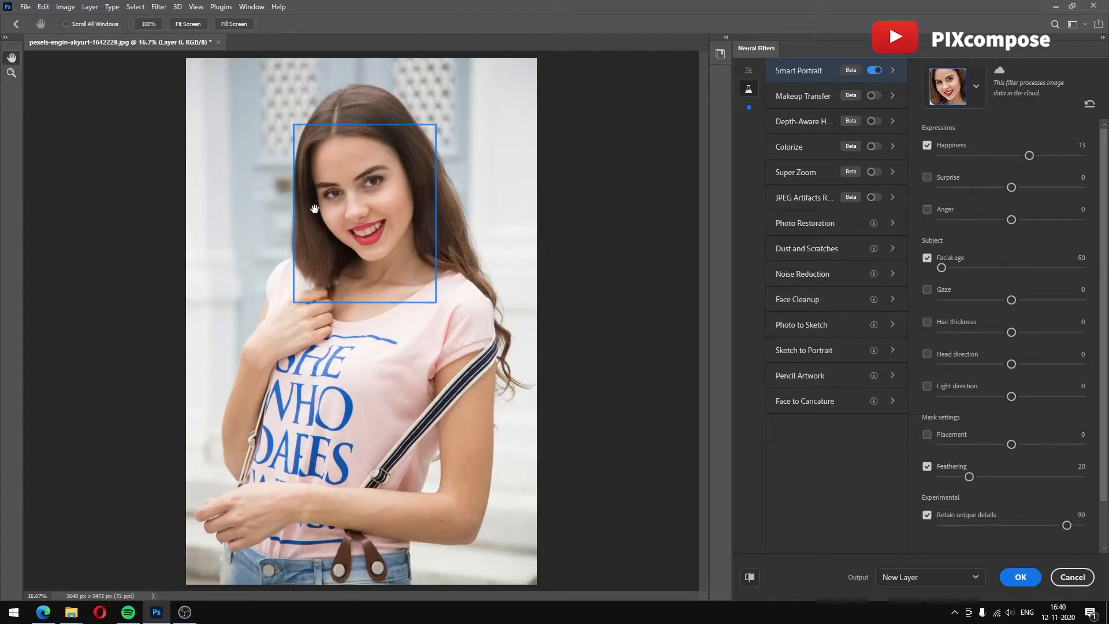
Enable Gaze, try it at 25, and set it to -33.
left_click(928, 290)
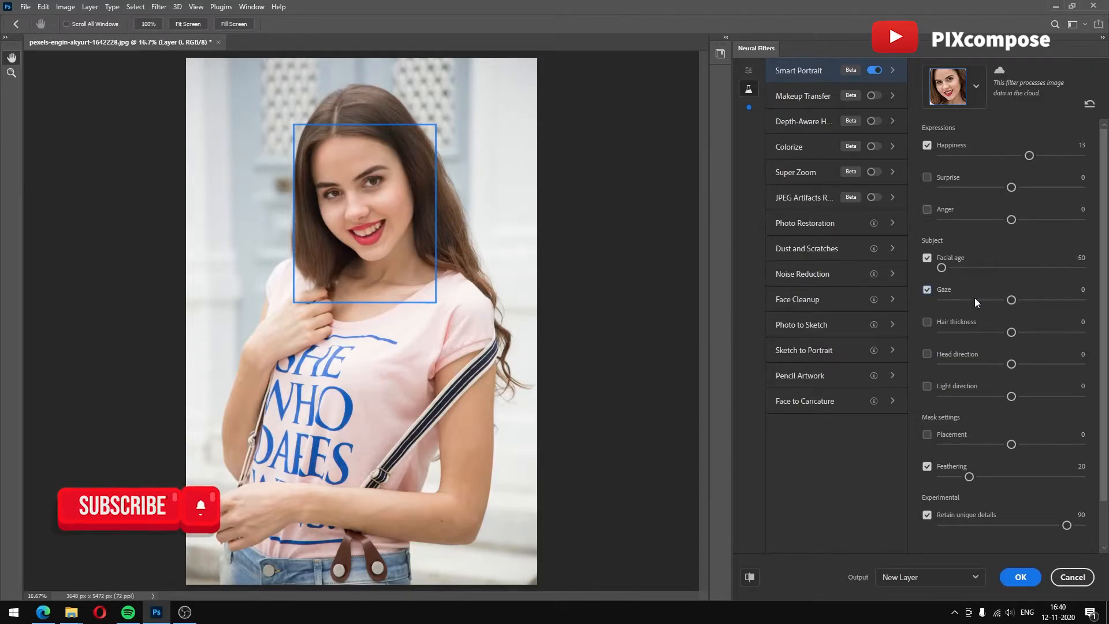
left_click_drag(1010, 299, 1047, 301)
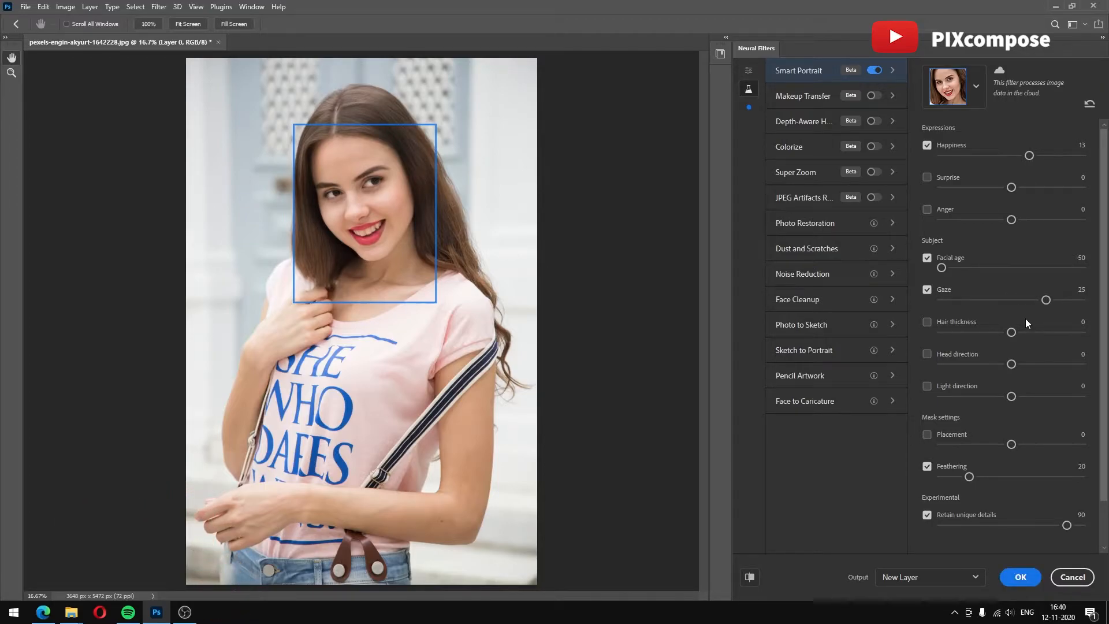
left_click_drag(1046, 300, 963, 301)
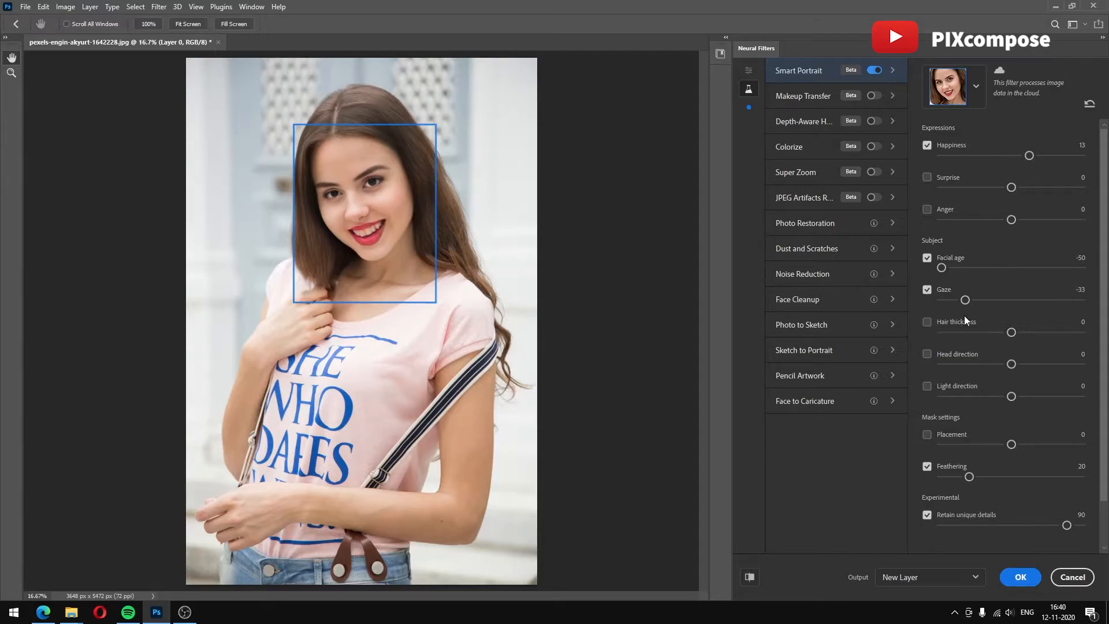
Enable Hair thickness, try it at 45, and set it to -42.
left_click(927, 324)
left_click_drag(1012, 333, 1074, 333)
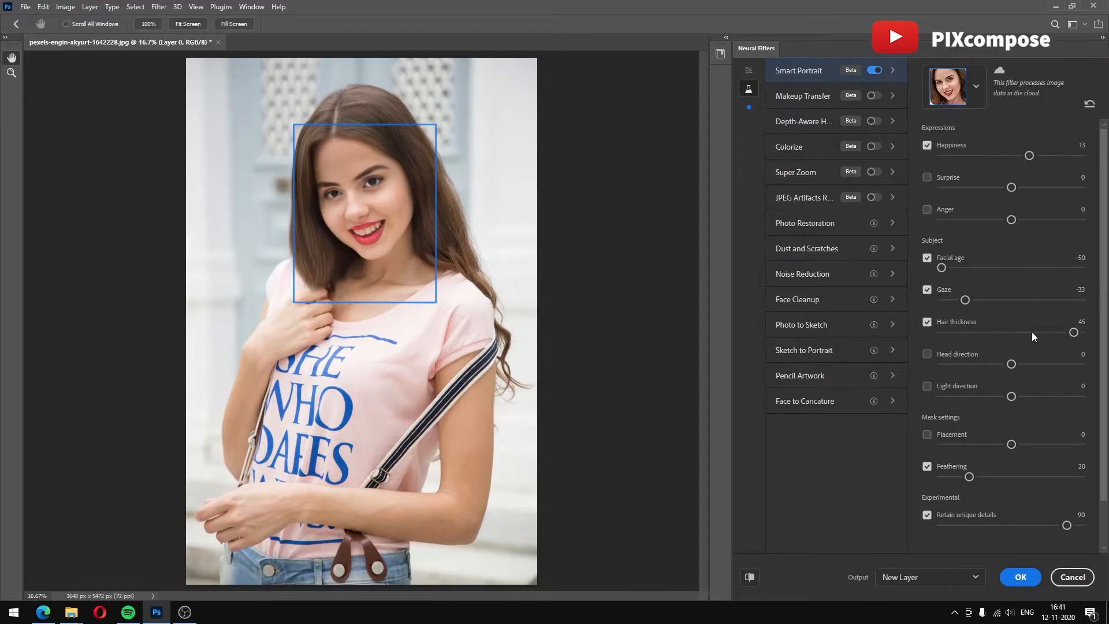
left_click_drag(1074, 334, 949, 338)
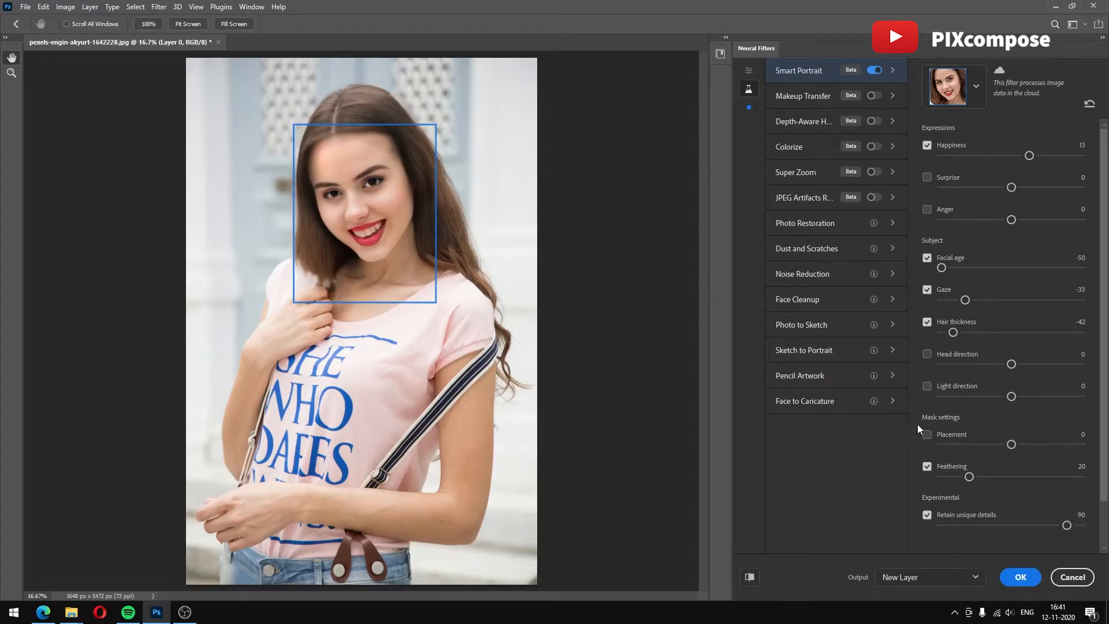
Enable Head direction and set it to 50, trying 34 first.
left_click(927, 354)
left_click_drag(1011, 364, 1067, 364)
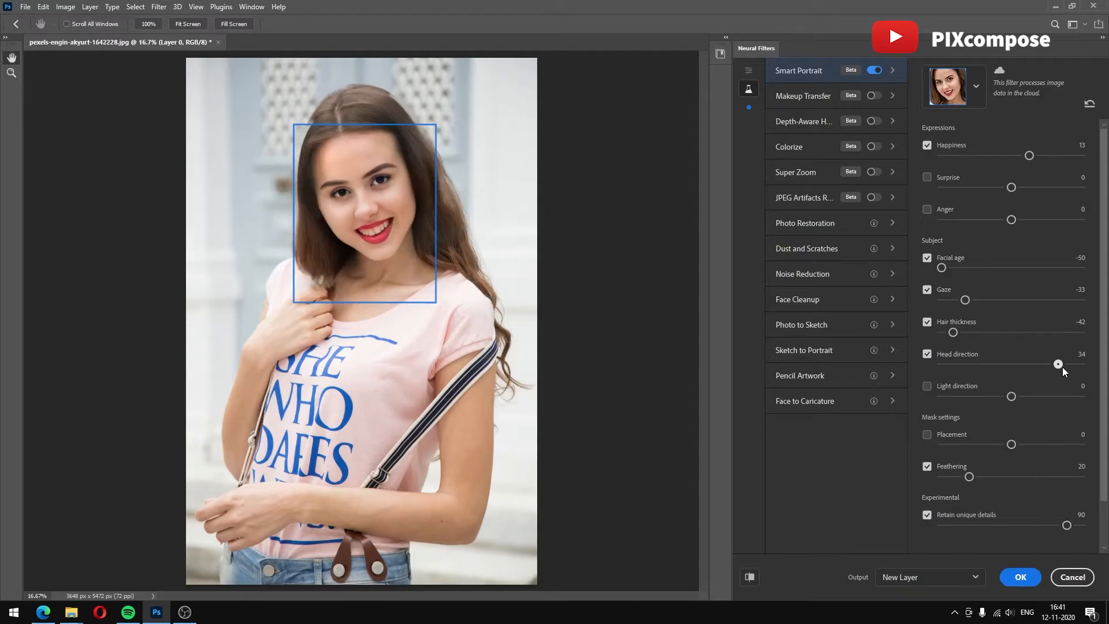
left_click_drag(1063, 366, 1081, 365)
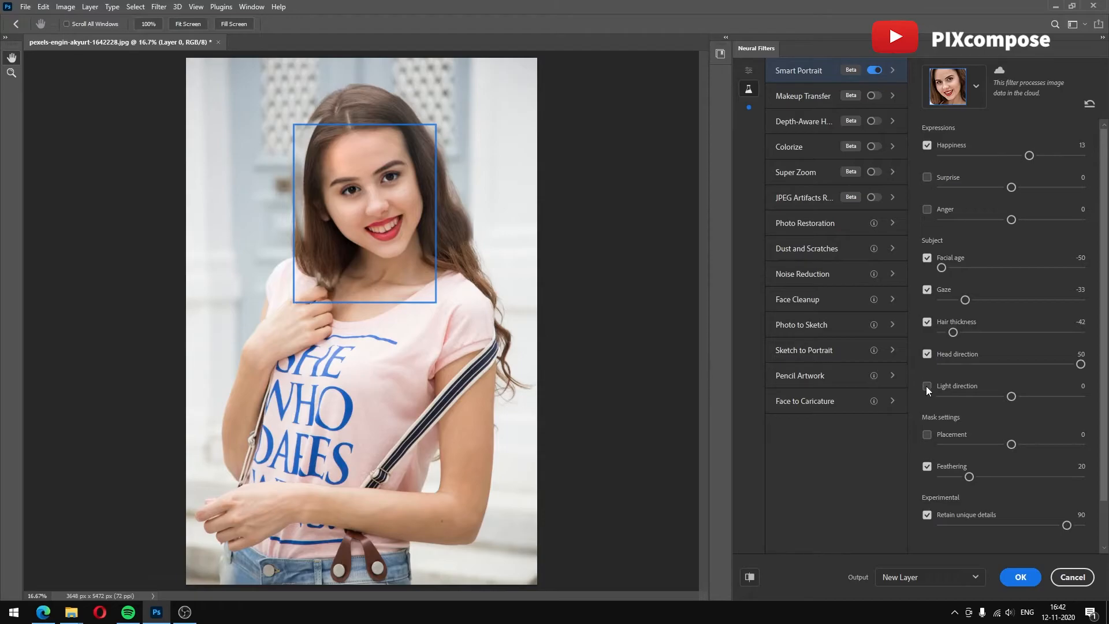
Try Light direction at -46, switch that adjustment off, and apply the filter as a new layer.
left_click_drag(1001, 396, 944, 405)
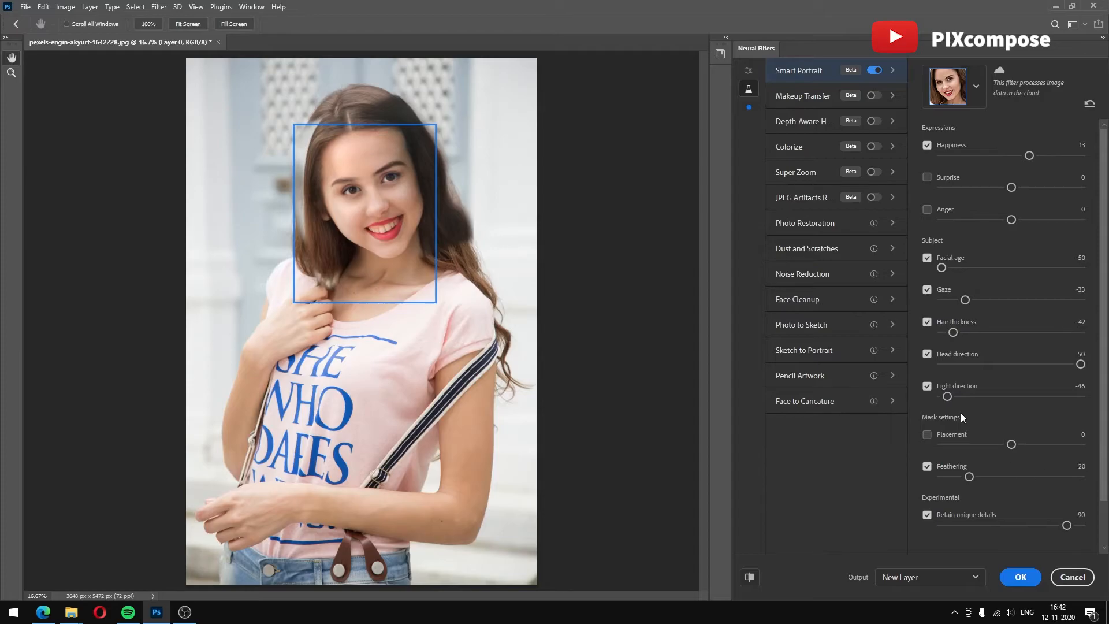
left_click(927, 386)
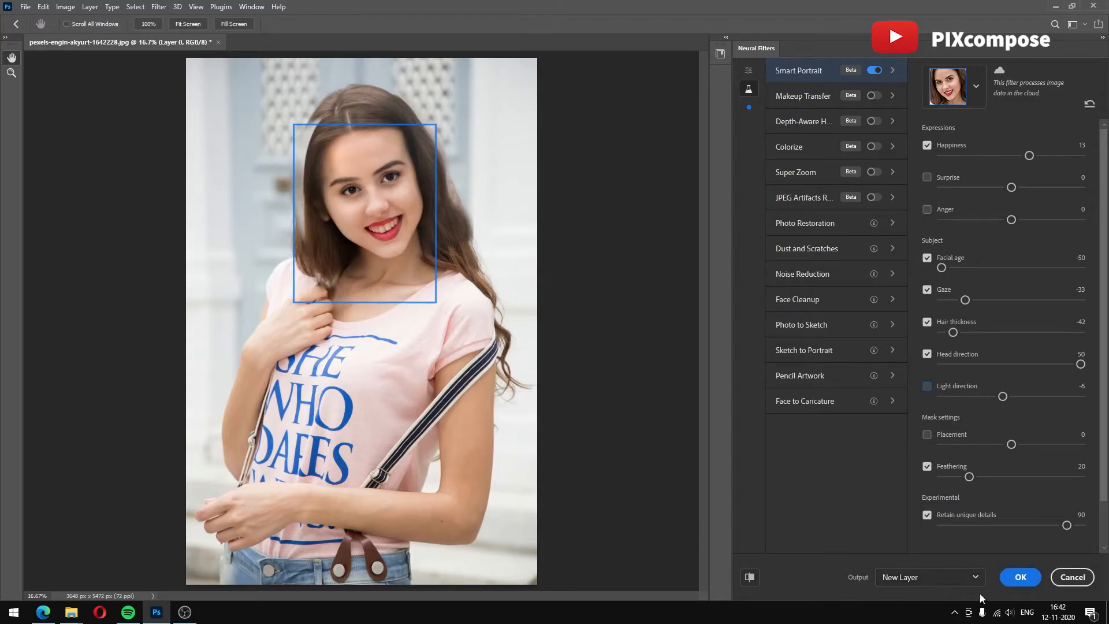
left_click(1021, 575)
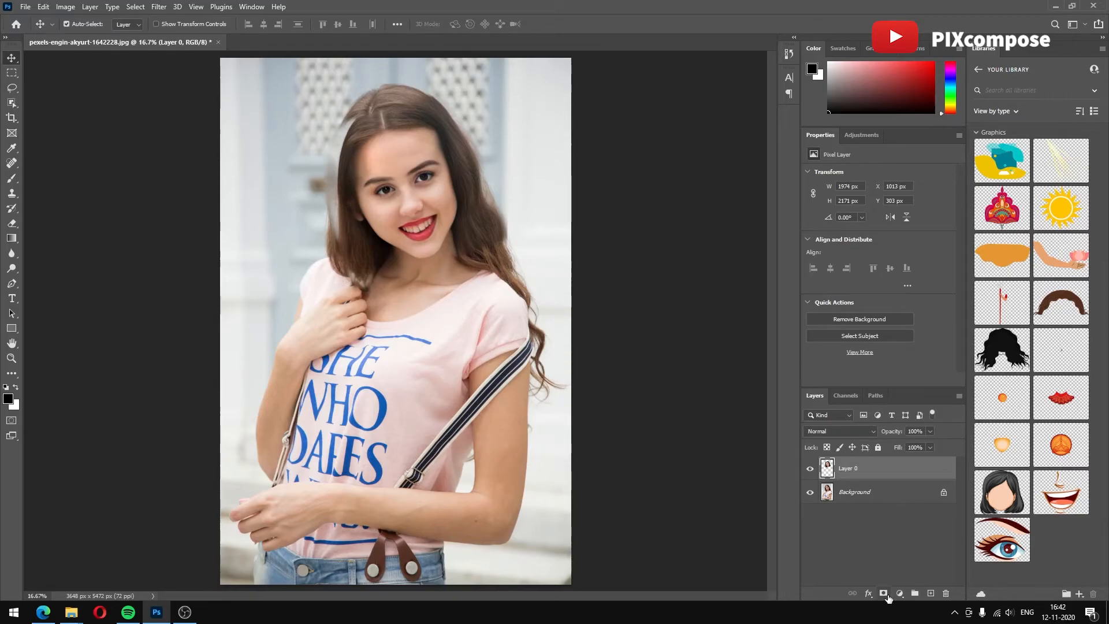
Add a mask to the filtered layer and paint it black with a softened 175 px brush along the mismatched hair beside the forehead.
left_click(883, 593)
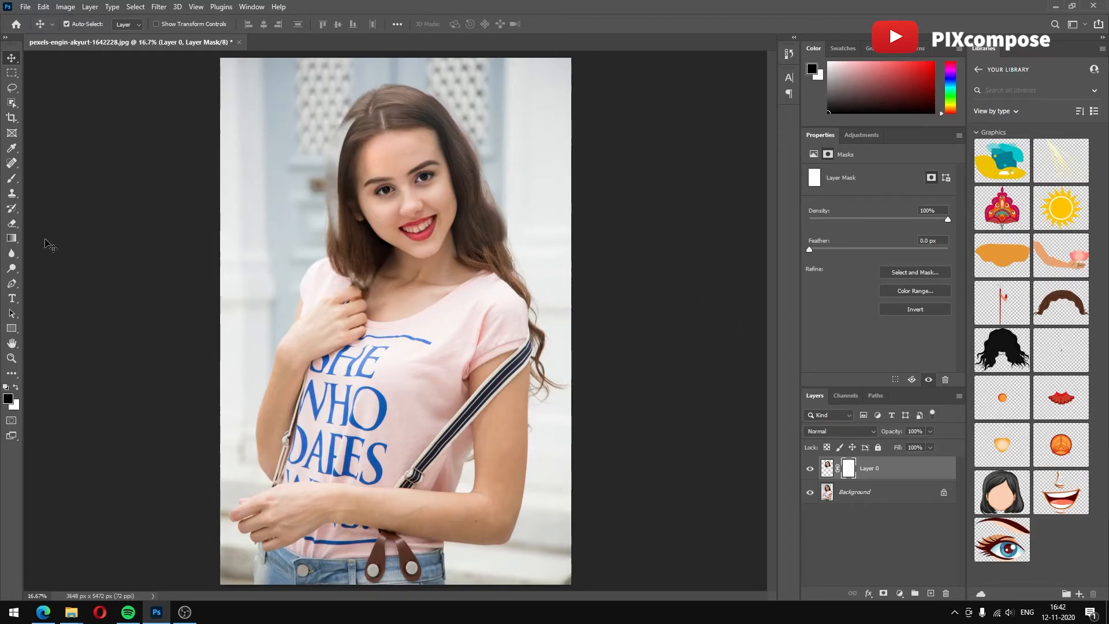
key("b")
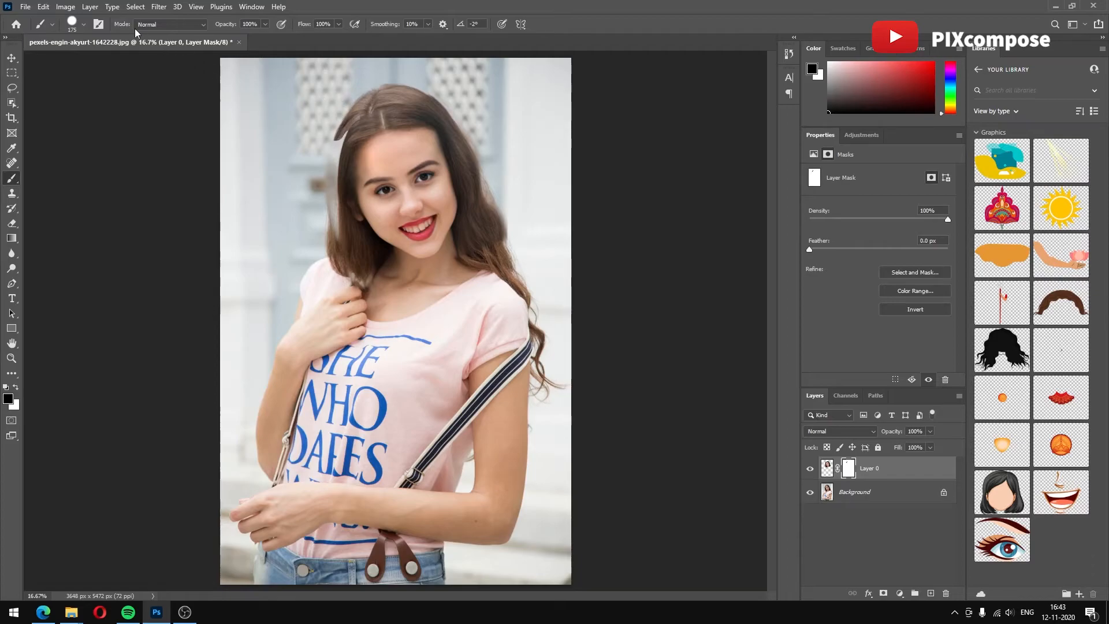
left_click(84, 24)
left_click(82, 87)
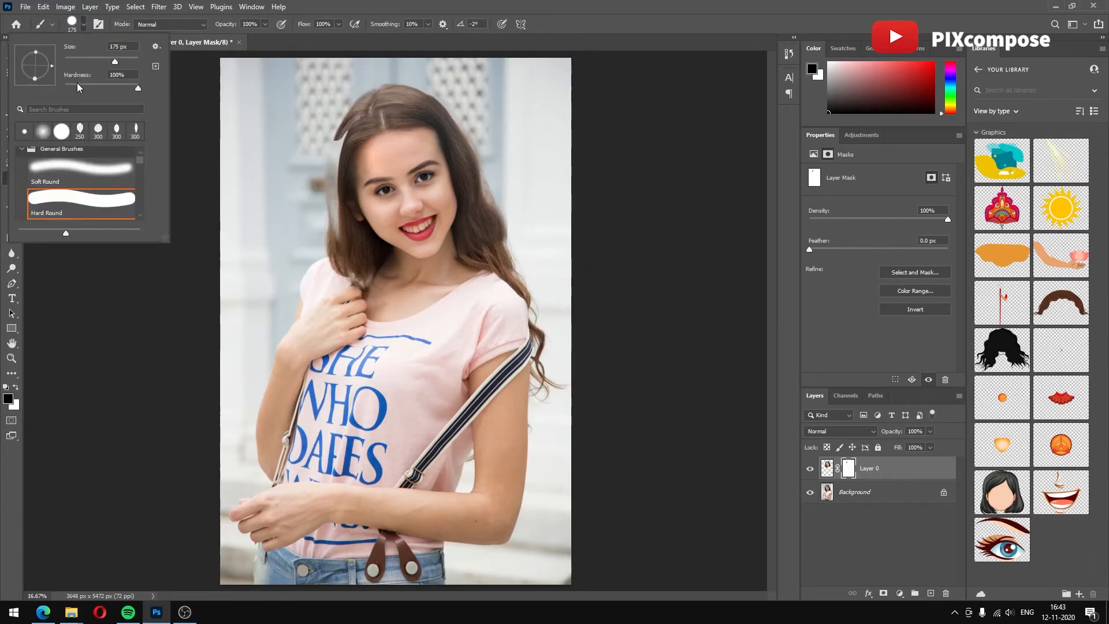
left_click(492, 5)
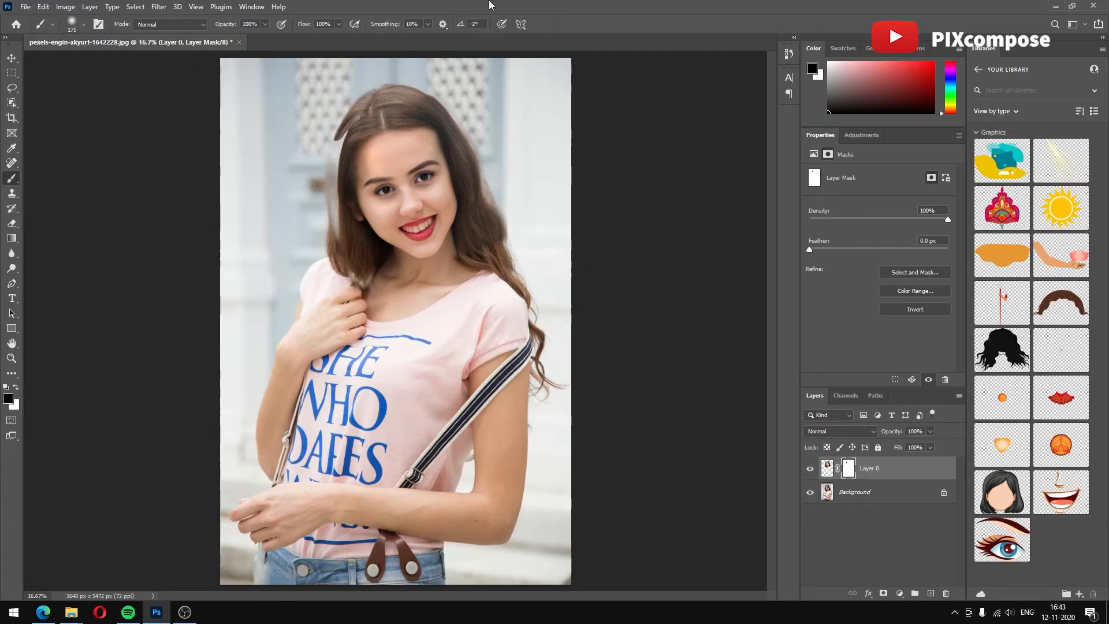
mouse_move(348, 121)
left_mouse_down()
mouse_move(322, 162)
mouse_move(337, 115)
mouse_move(324, 156)
mouse_move(343, 119)
mouse_move(328, 165)
mouse_move(344, 119)
mouse_move(327, 204)
mouse_move(327, 161)
mouse_move(339, 255)
mouse_move(342, 125)
mouse_move(420, 106)
mouse_move(379, 101)
mouse_move(381, 130)
left_mouse_up()
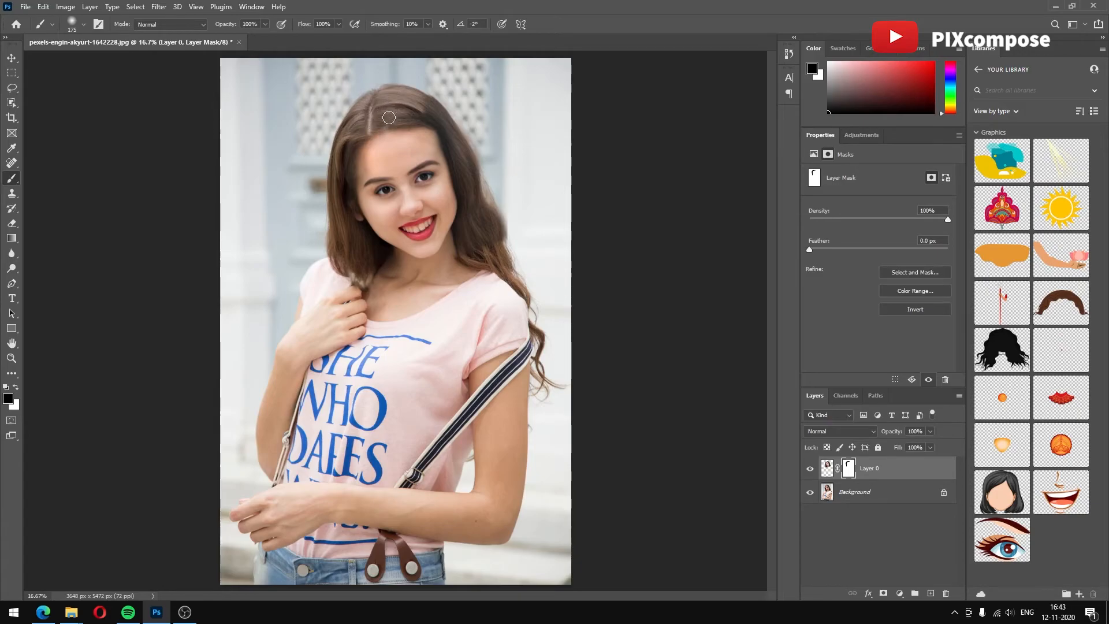